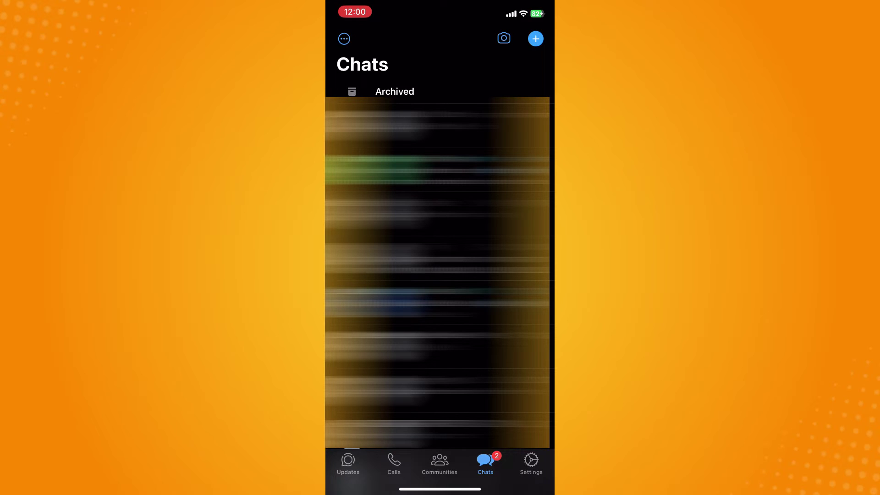
# - Go to Settings and open the Broadcast Lists page
pyautogui.click(531, 465)
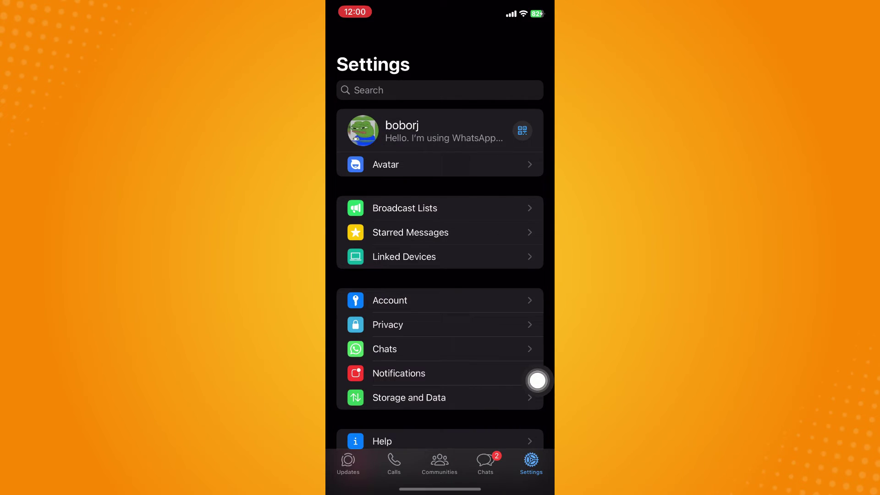
pyautogui.scroll(-2, 533, 381)
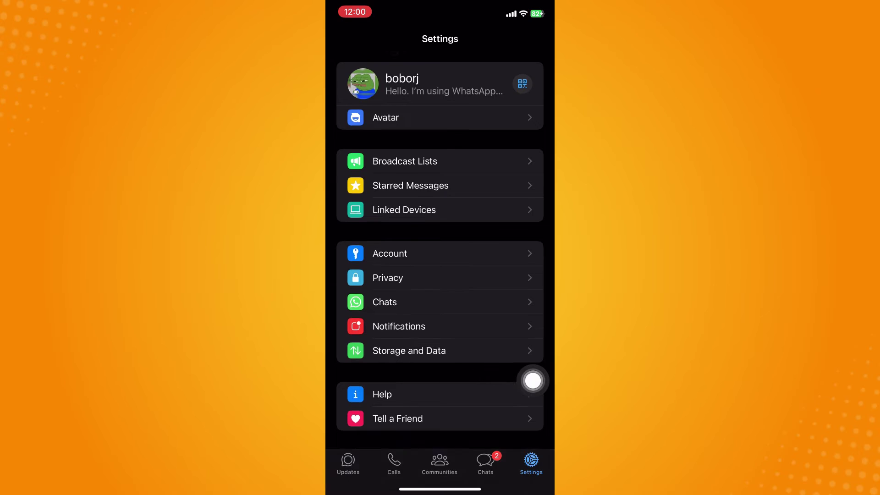
pyautogui.scroll(2, 533, 380)
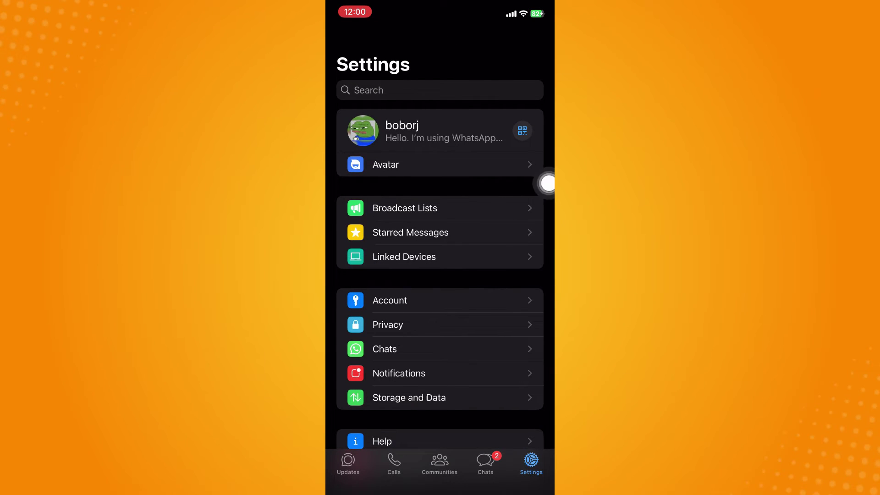
pyautogui.click(416, 211)
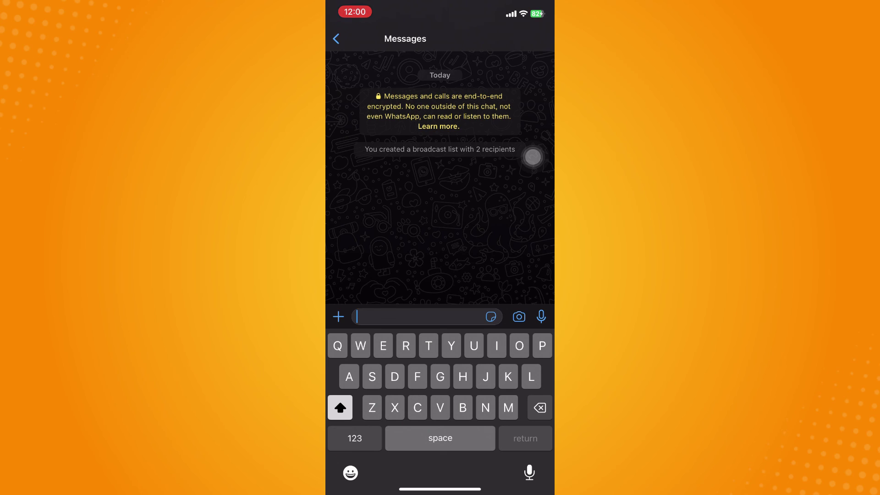
pyautogui.write('Hi')
# - Send 'Hi' to the two-recipient broadcast list, then reopen its conversation from the list overview
pyautogui.click(541, 317)
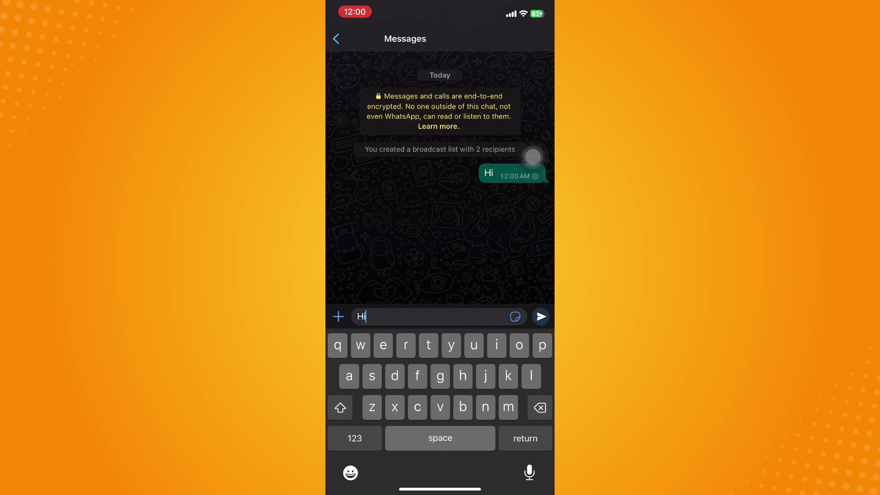
pyautogui.click(336, 39)
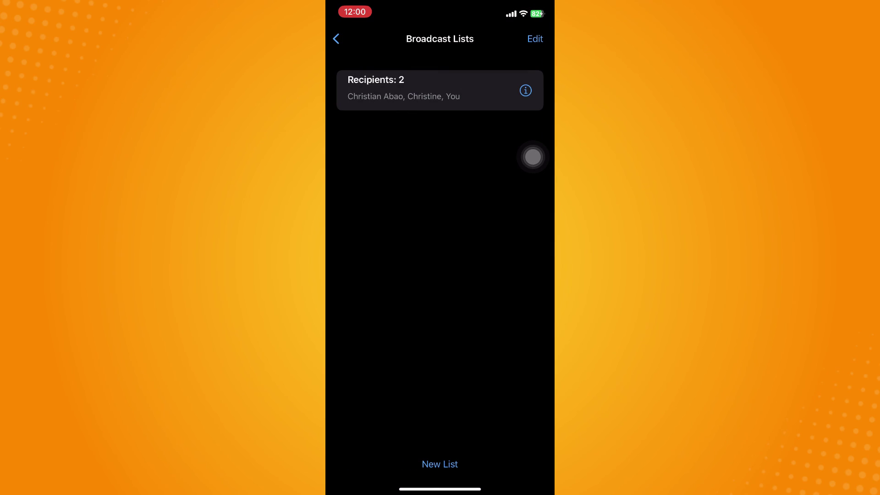
pyautogui.click(533, 156)
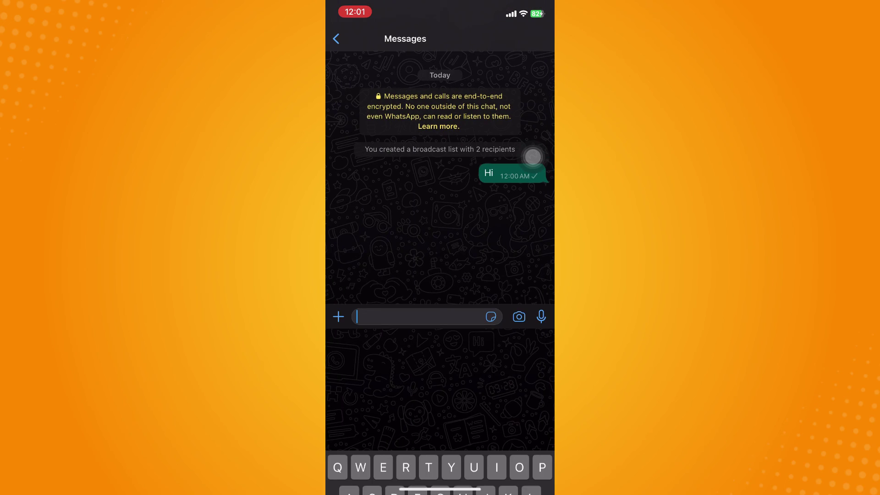